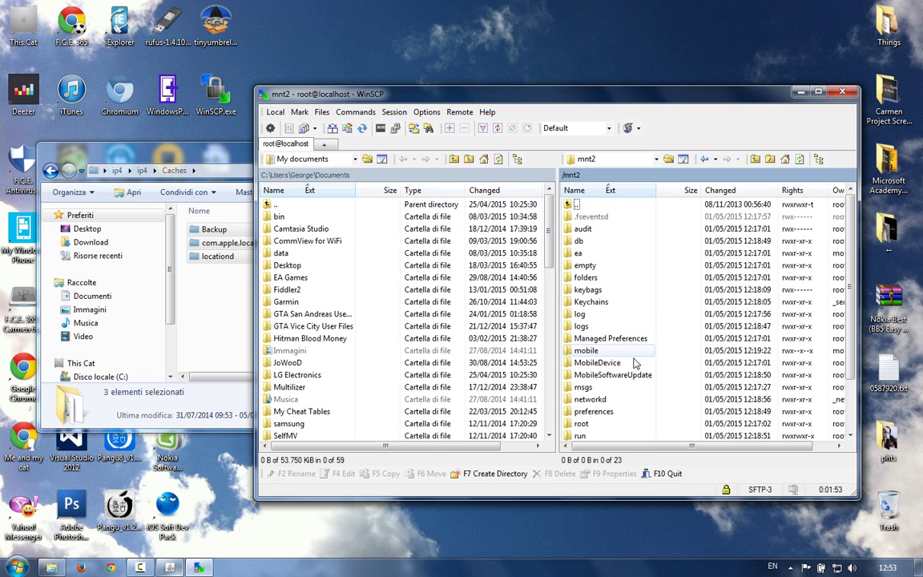
Open the local ip4\CDMA-GSM folder and select the mnt1 and mnt2 folders.
{"action": "left_click", "coordinate": [229, 301]}
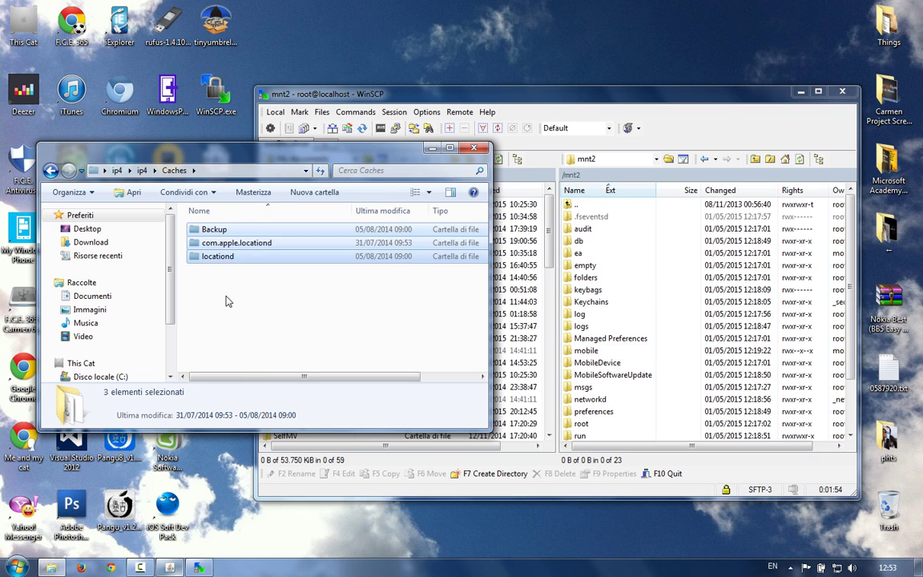
{"action": "key", "text": "BackSpace"}
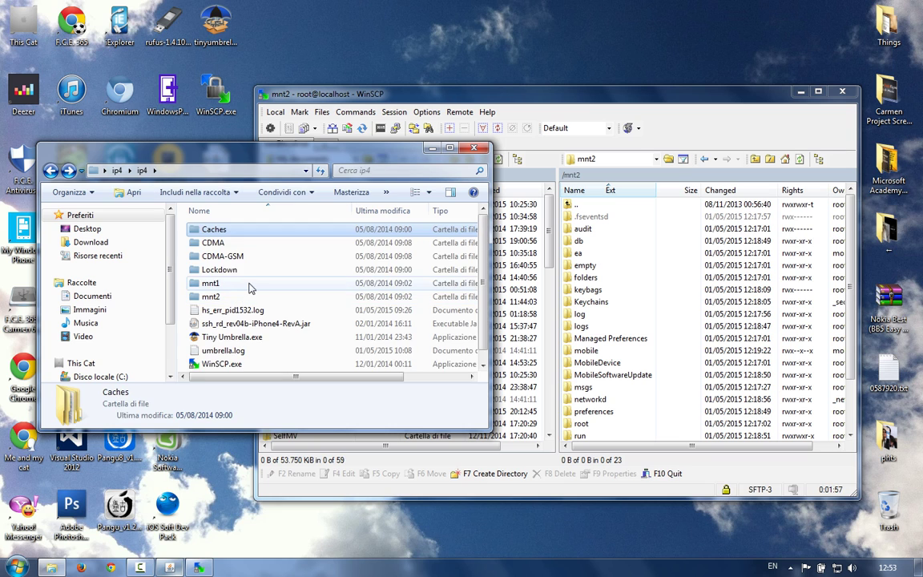
{"action": "double_click", "coordinate": [248, 255]}
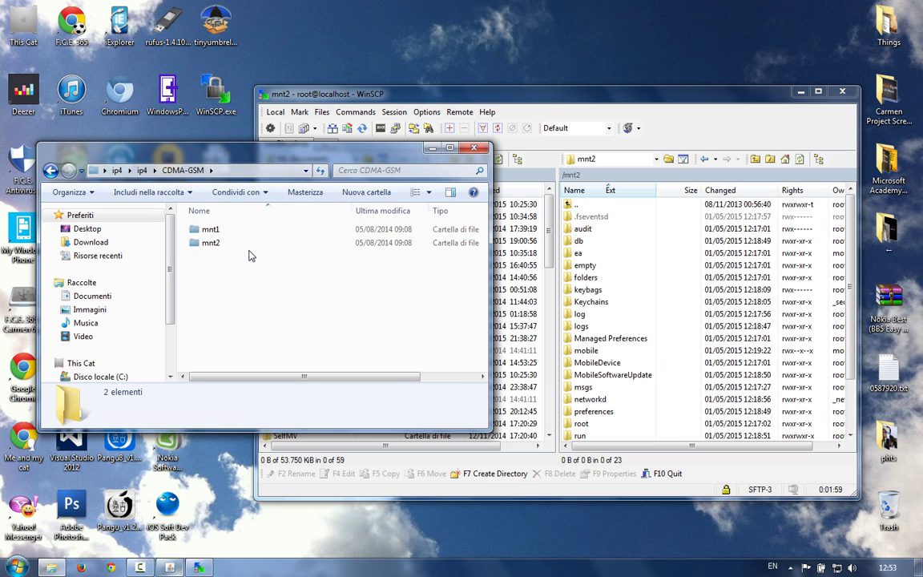
{"action": "left_click_drag", "start_coordinate": [214, 255], "coordinate": [191, 223]}
Copy mnt1 and mnt2 onto the device's / <root> directory in WinSCP.
{"action": "left_click", "coordinate": [581, 113]}
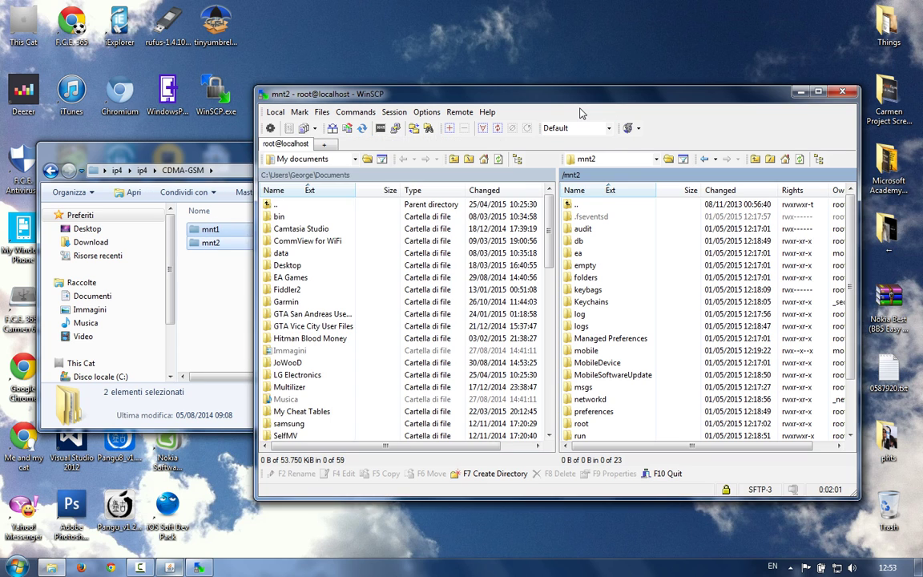
{"action": "key", "text": "BackSpace"}
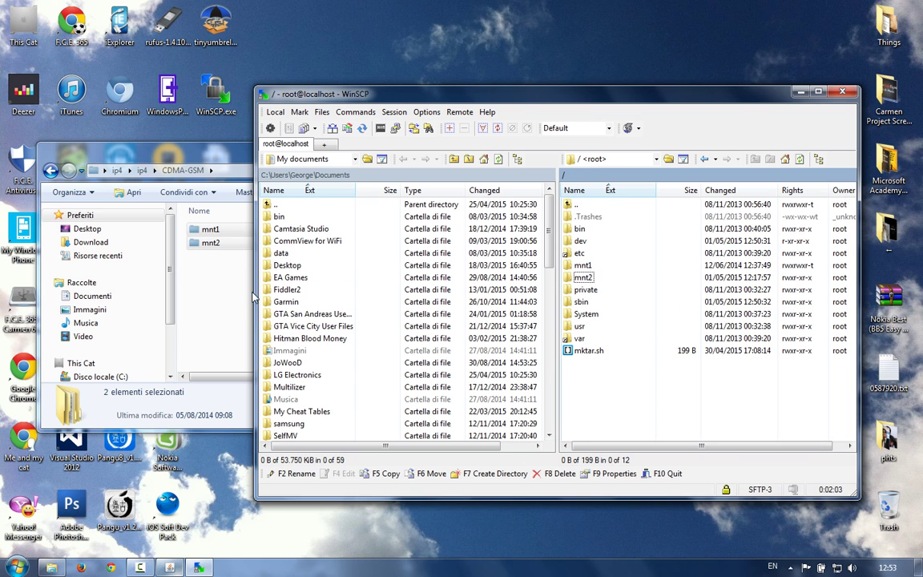
{"action": "left_click", "coordinate": [215, 243]}
{"action": "left_click_drag", "start_coordinate": [218, 246], "coordinate": [608, 403]}
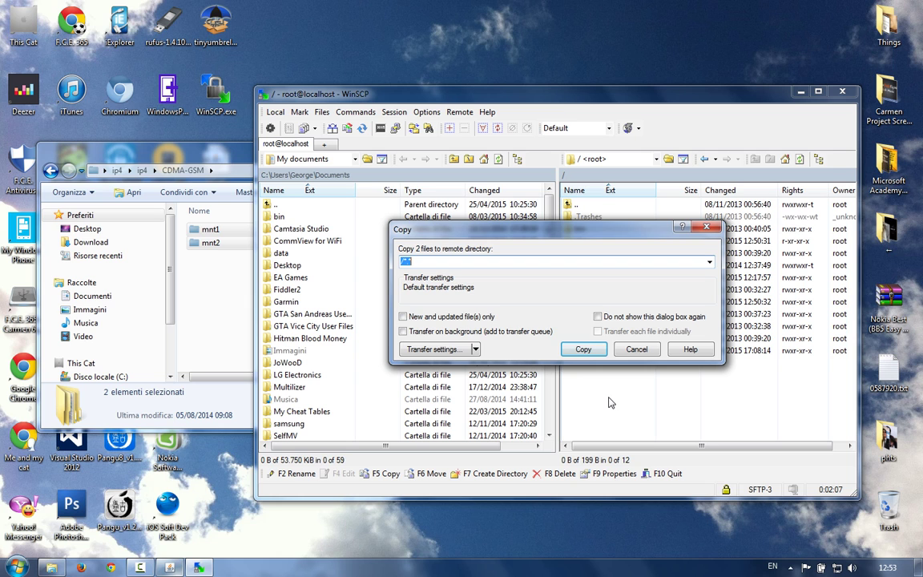
{"action": "left_click", "coordinate": [584, 349]}
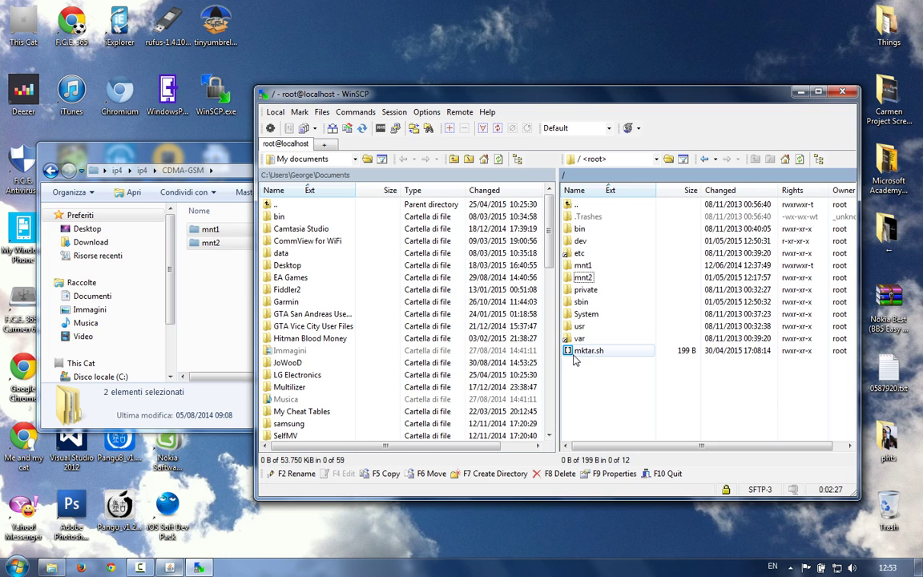
{"action": "left_click", "coordinate": [207, 263]}
Go back to ip4 in Explorer and open the Lockdown folder with activation_records and data_ark.plist.
{"action": "key", "text": "BackSpace"}
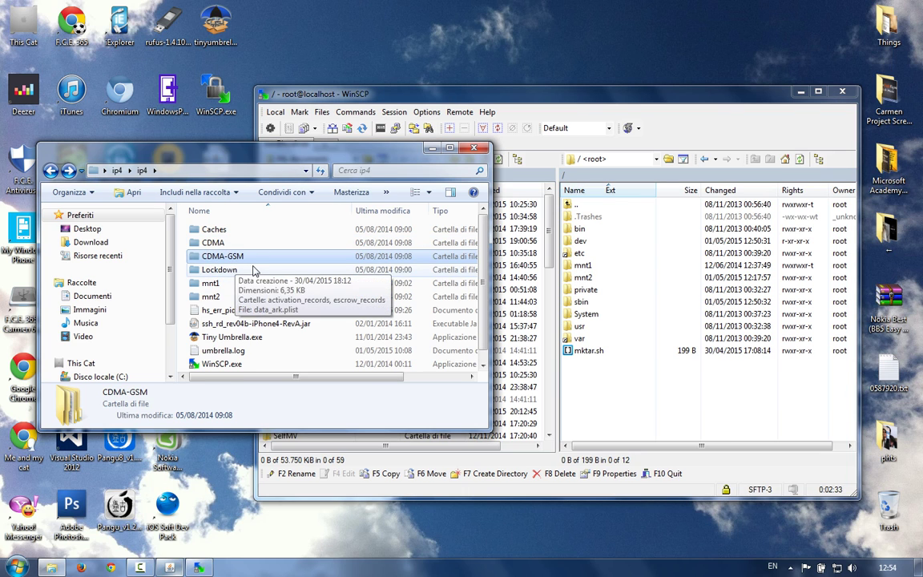
{"action": "left_click", "coordinate": [296, 335]}
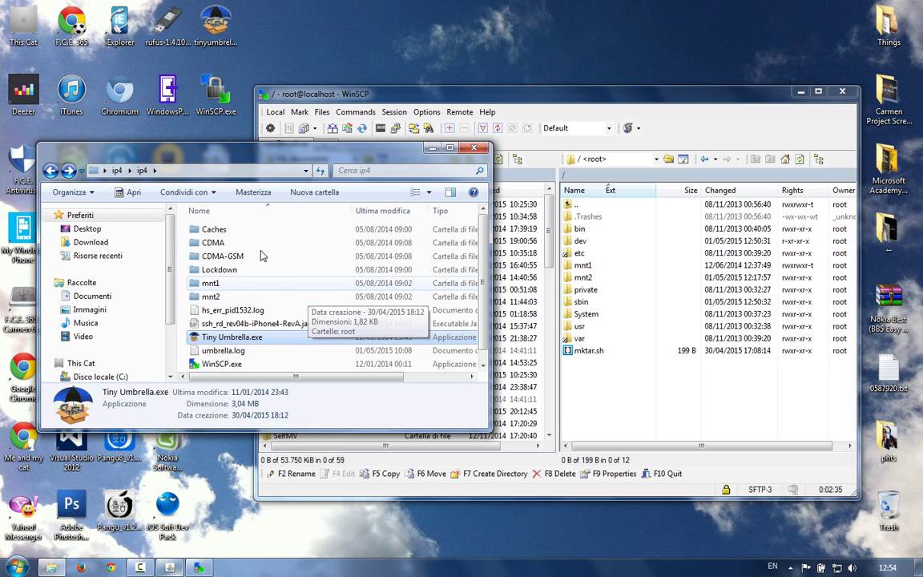
{"action": "left_click", "coordinate": [235, 256]}
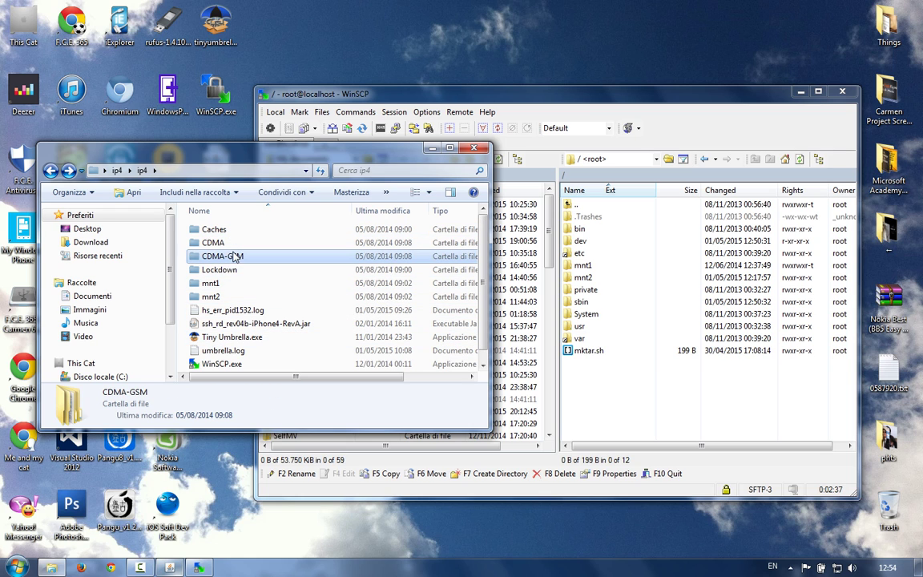
{"action": "left_click", "coordinate": [240, 242]}
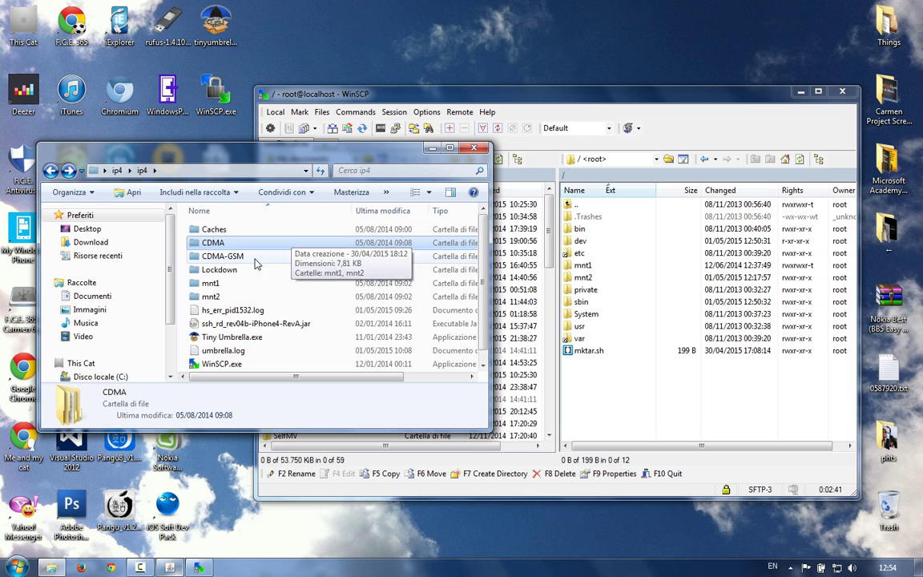
{"action": "left_click", "coordinate": [255, 256]}
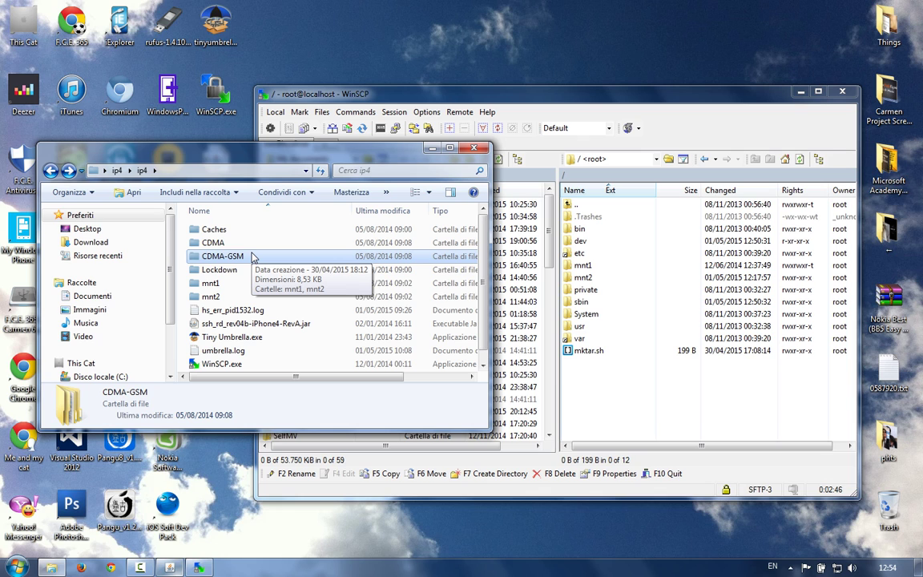
{"action": "left_click", "coordinate": [212, 272]}
{"action": "double_click", "coordinate": [212, 272]}
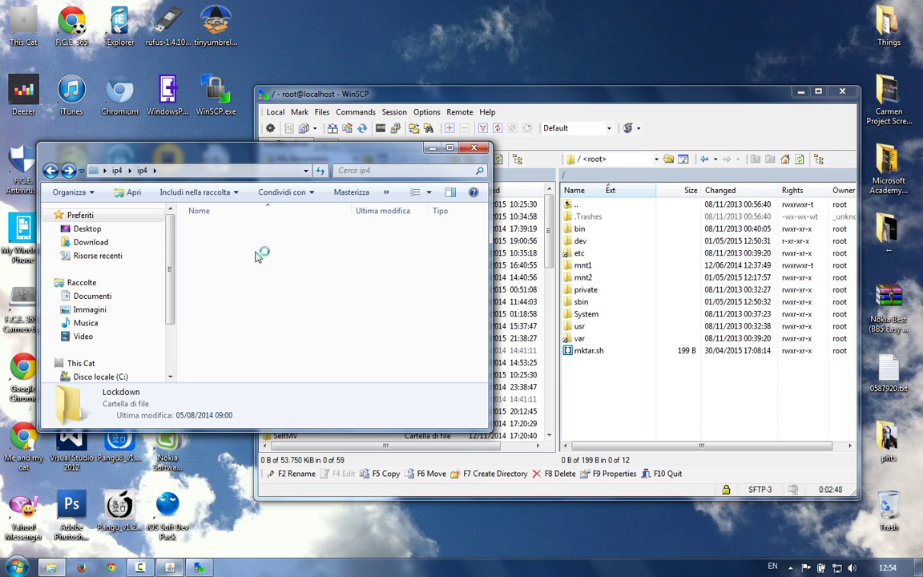
{"action": "left_click", "coordinate": [609, 379]}
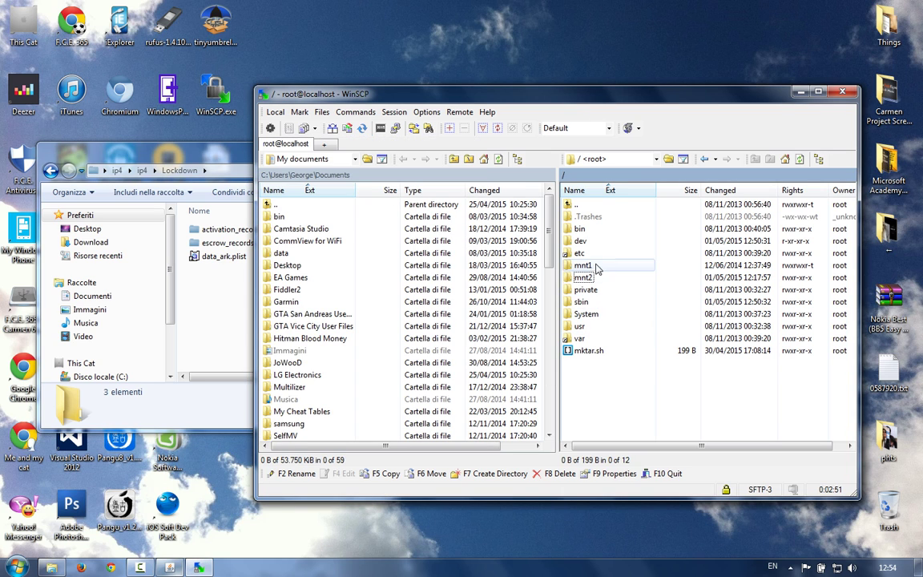
Browse the device to /mnt2/root/Library/Lockdown in WinSCP.
{"action": "double_click", "coordinate": [585, 277]}
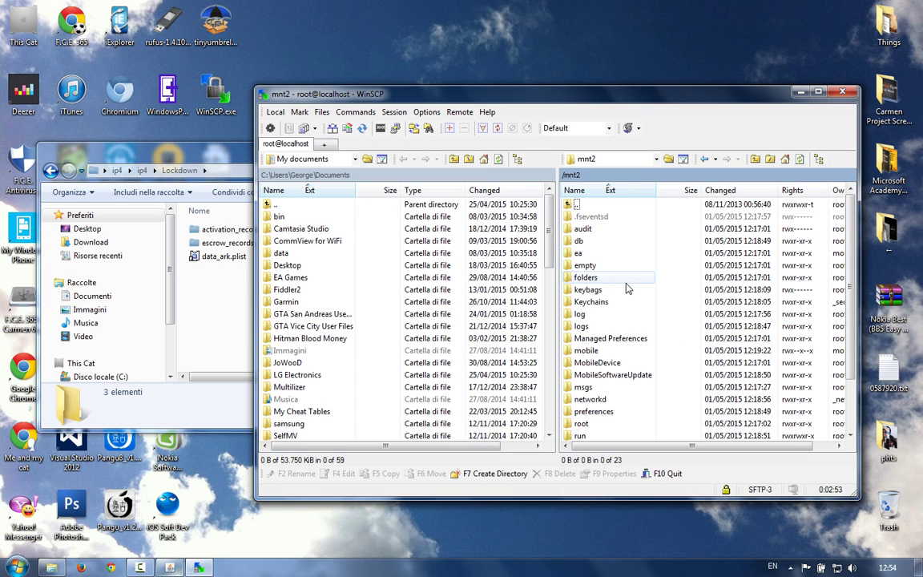
{"action": "left_click", "coordinate": [597, 423]}
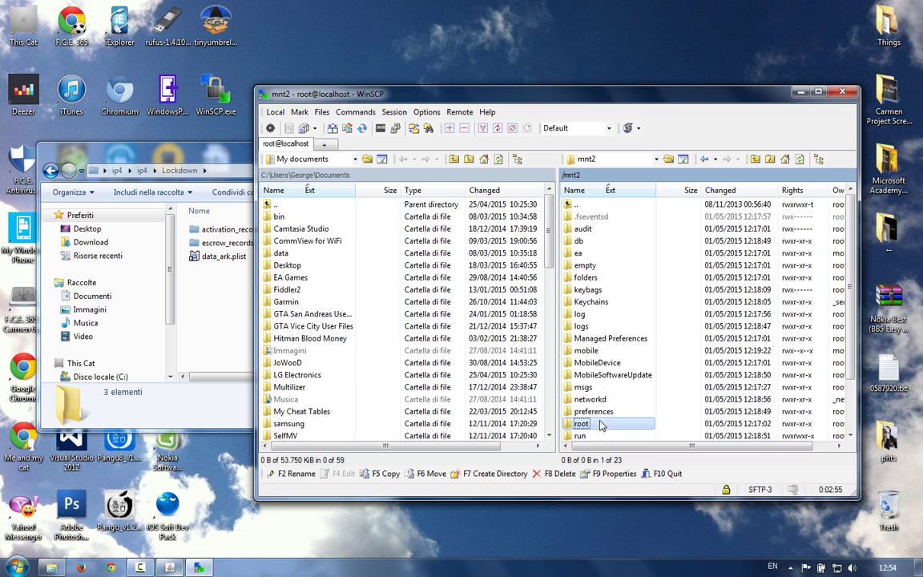
{"action": "left_click", "coordinate": [600, 414]}
{"action": "double_click", "coordinate": [593, 424]}
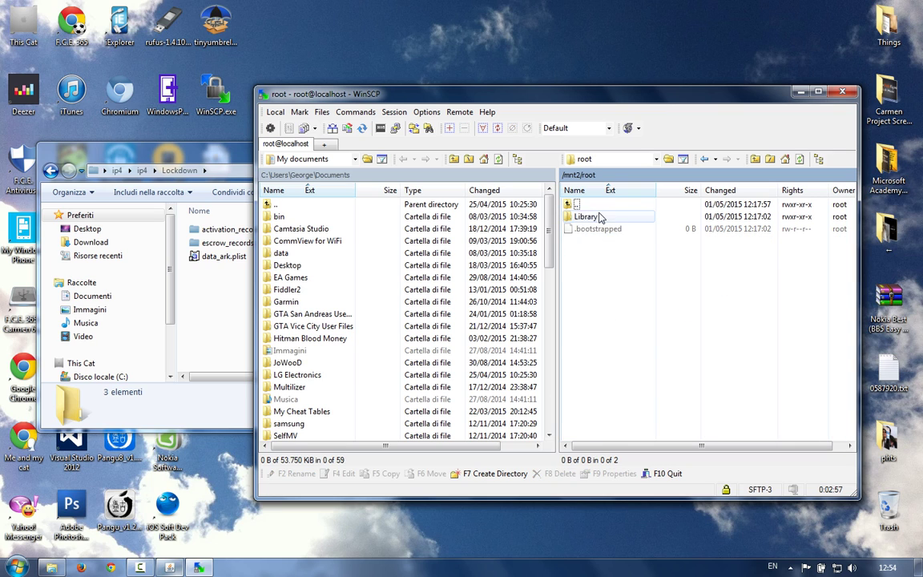
{"action": "double_click", "coordinate": [589, 216]}
{"action": "double_click", "coordinate": [593, 229]}
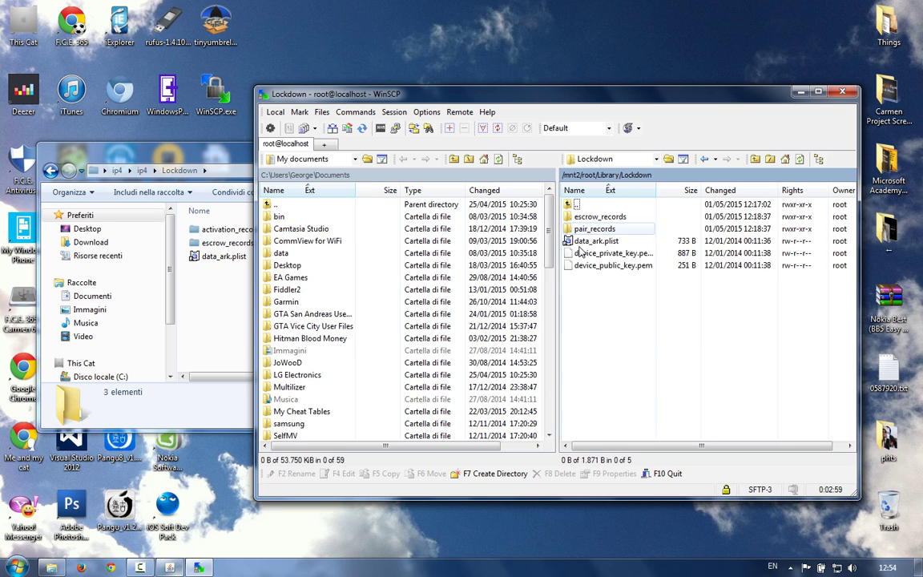
Delete escrow_records and data_ark.plist from the device's Lockdown folder.
{"action": "left_click", "coordinate": [601, 216]}
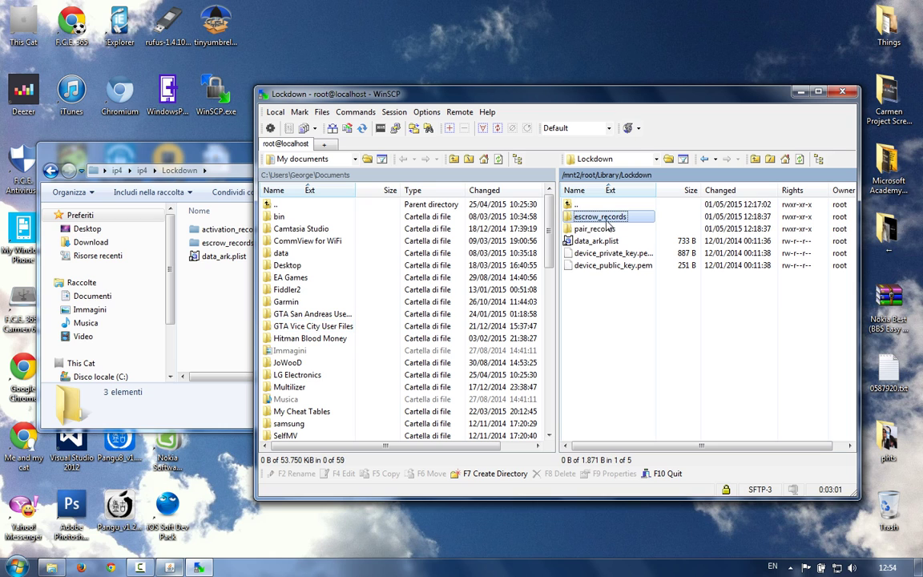
{"action": "right_click", "coordinate": [607, 227]}
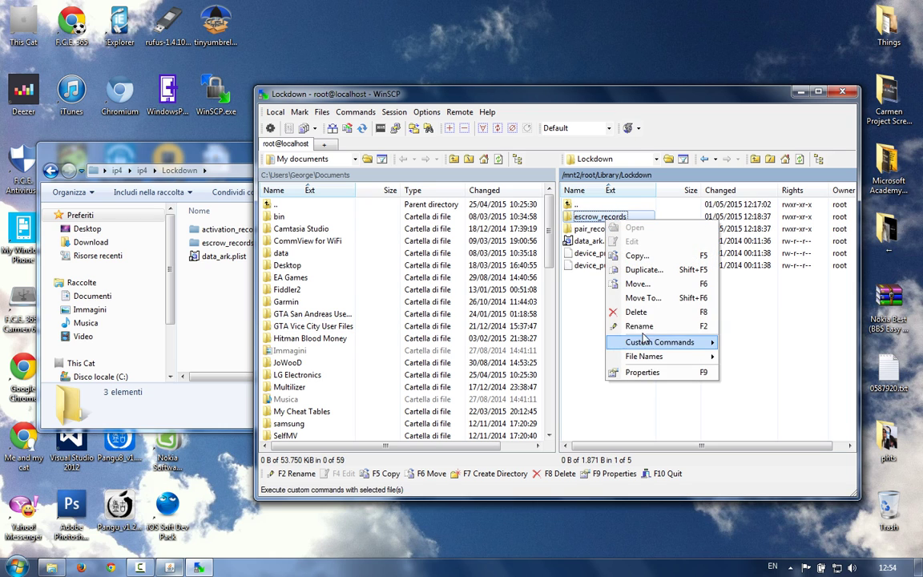
{"action": "left_click", "coordinate": [561, 288]}
{"action": "left_click", "coordinate": [503, 310]}
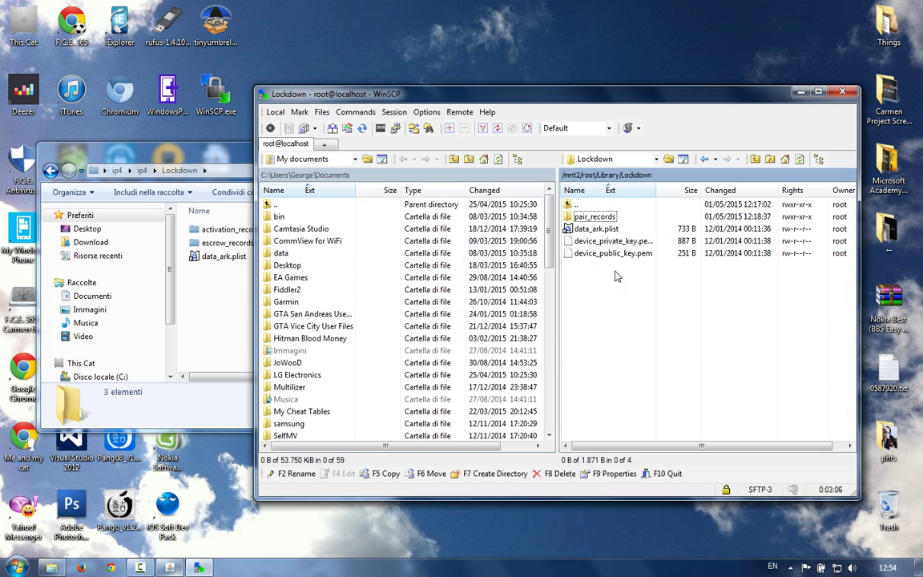
{"action": "right_click", "coordinate": [600, 229]}
{"action": "left_click", "coordinate": [633, 322]}
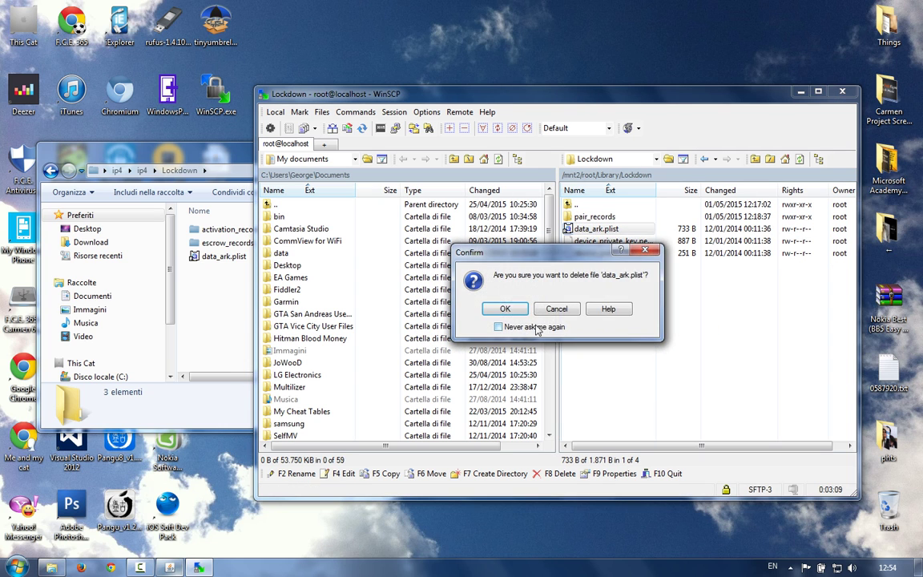
{"action": "left_click", "coordinate": [489, 304]}
Copy activation_records, escrow_records and data_ark.plist from the local Lockdown folder to the device.
{"action": "left_click", "coordinate": [239, 308]}
{"action": "left_click_drag", "start_coordinate": [186, 296], "coordinate": [436, 202]}
{"action": "left_click_drag", "start_coordinate": [594, 298], "coordinate": [595, 295]}
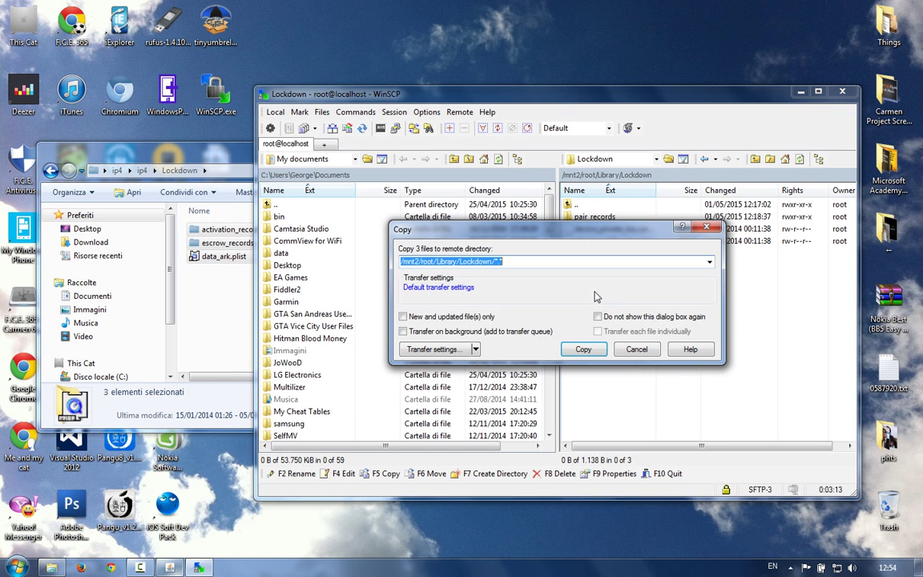
{"action": "left_click", "coordinate": [586, 351]}
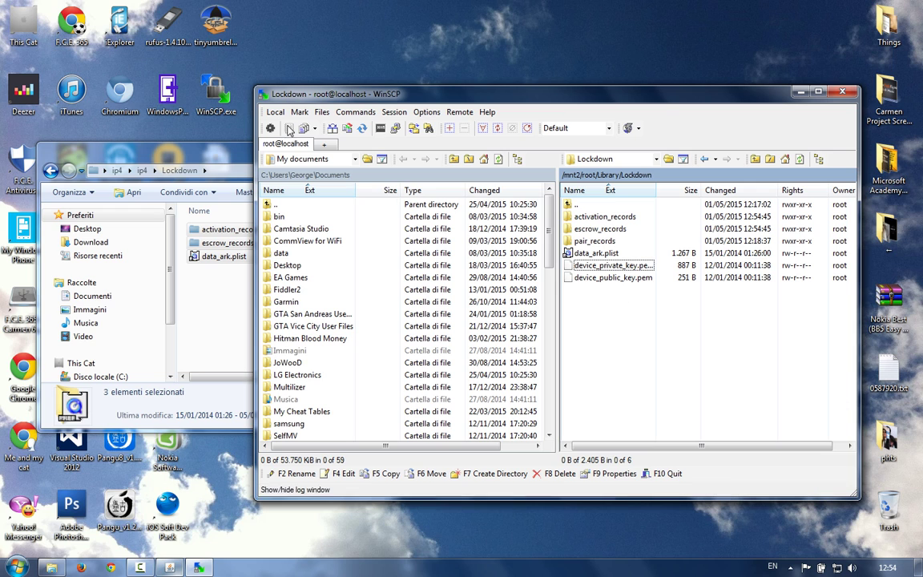
Return the remote panel to the device root and open the local CDMA-GSM folder.
{"action": "key", "text": "BackSpace"}
{"action": "key", "text": "BackSpace"}
{"action": "key", "text": "BackSpace"}
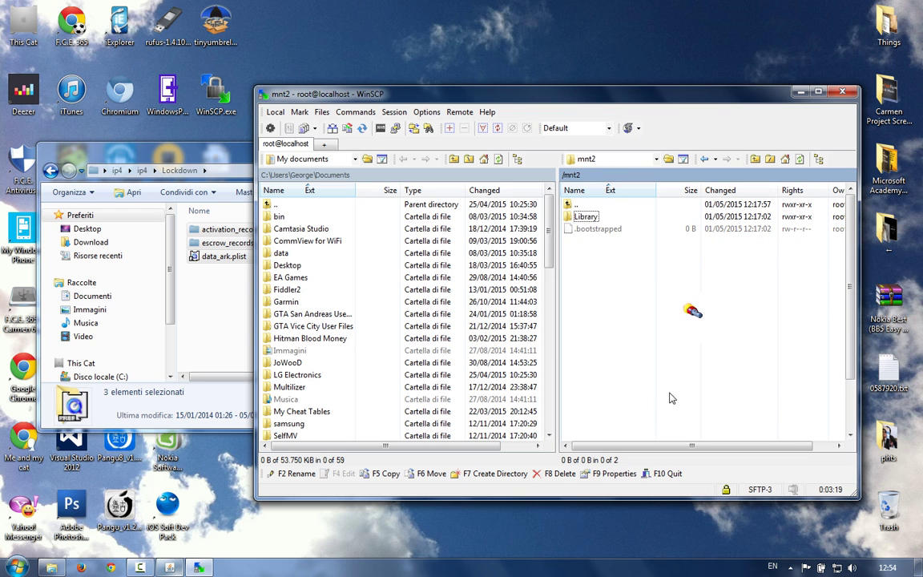
{"action": "key", "text": "BackSpace"}
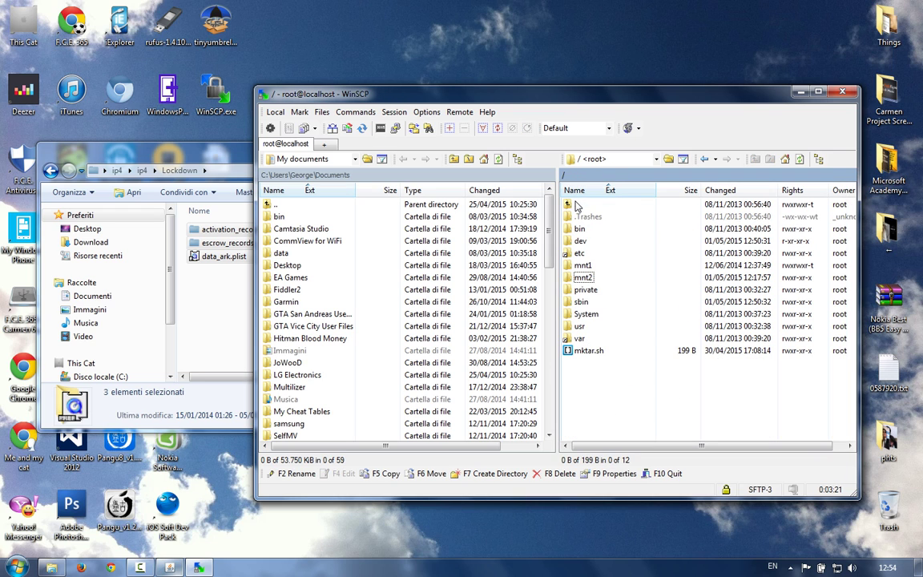
{"action": "left_click", "coordinate": [158, 300]}
{"action": "key", "text": "BackSpace"}
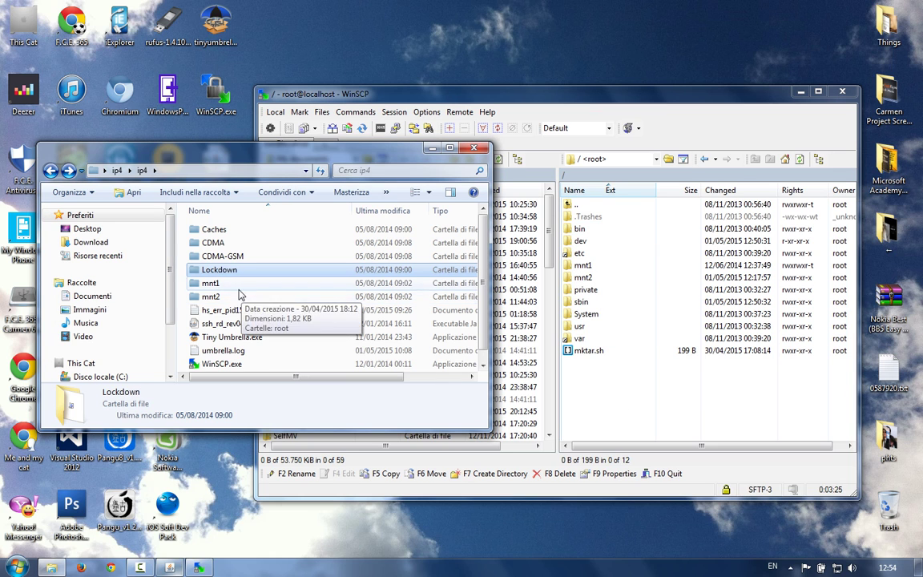
{"action": "left_click", "coordinate": [232, 258]}
{"action": "double_click", "coordinate": [232, 258]}
Copy mnt1 and mnt2 again onto the device's root directory.
{"action": "left_click", "coordinate": [211, 243]}
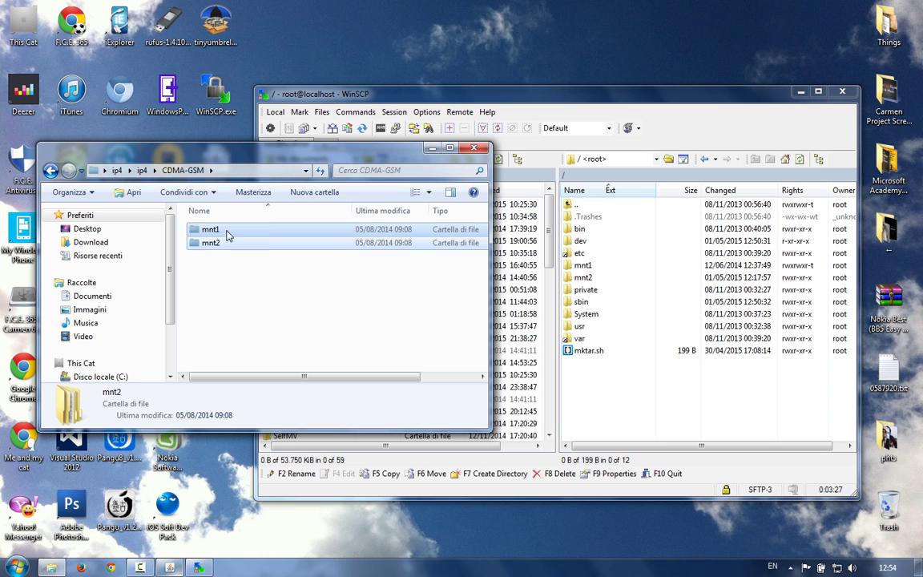
{"action": "left_click", "coordinate": [227, 231], "text": "shift"}
{"action": "left_click_drag", "start_coordinate": [622, 390], "coordinate": [621, 385]}
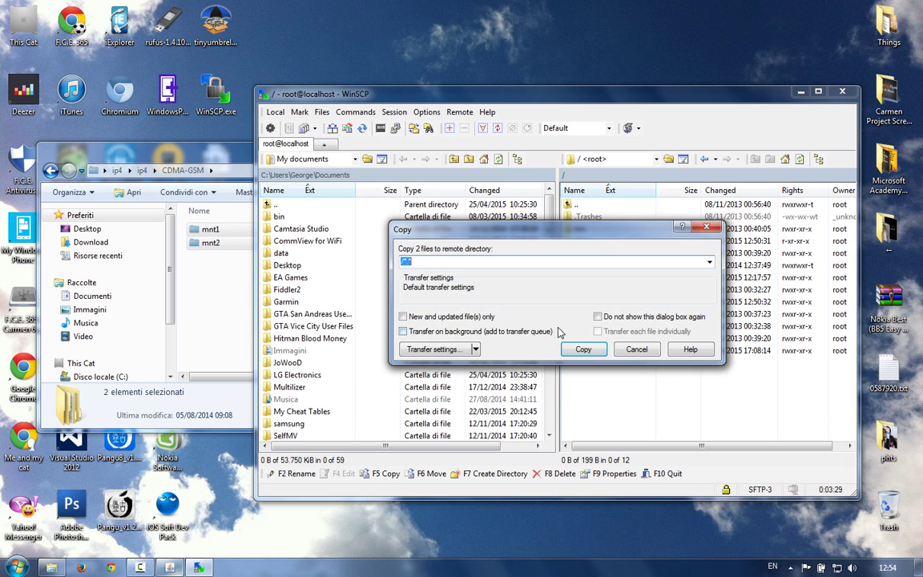
{"action": "left_click", "coordinate": [577, 350]}
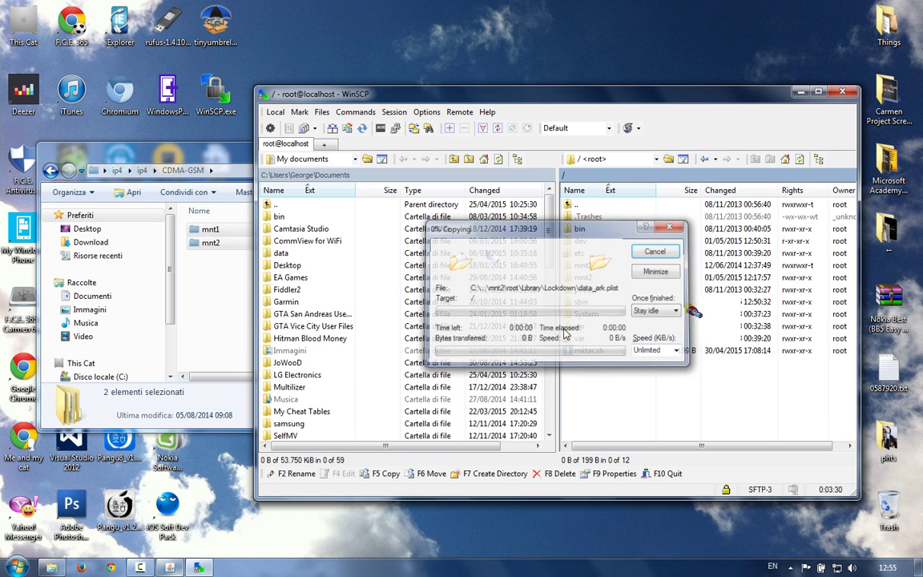
{"action": "left_click", "coordinate": [227, 313]}
{"action": "key", "text": "BackSpace"}
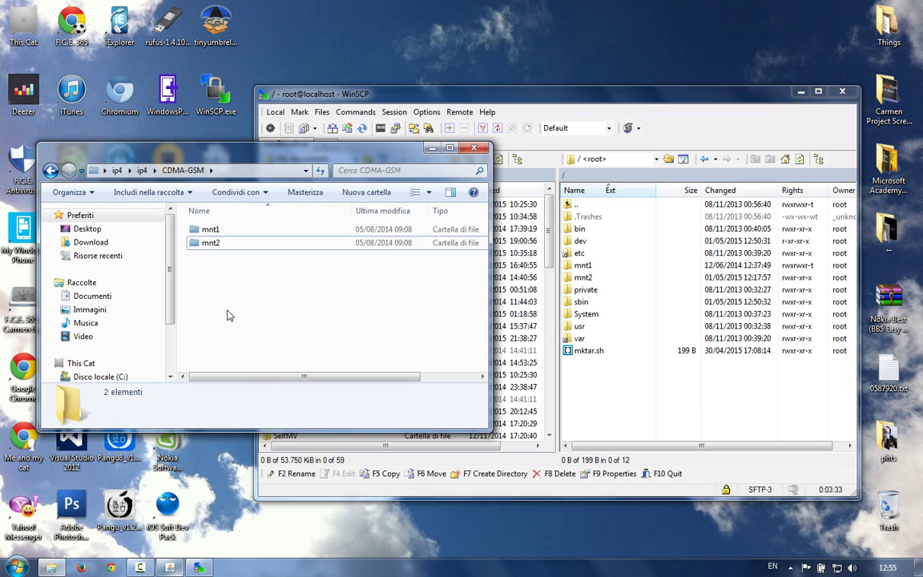
Close WinSCP, confirming the session end, and close the ip4 Explorer window.
{"action": "left_click", "coordinate": [272, 323]}
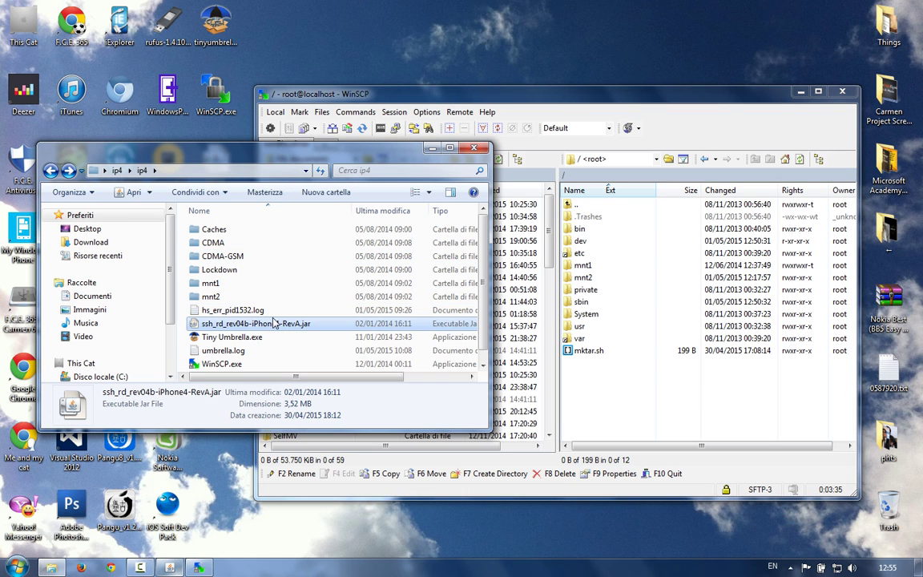
{"action": "scroll", "coordinate": [275, 324], "scroll_direction": "down", "scroll_amount": 1}
{"action": "left_click", "coordinate": [556, 363]}
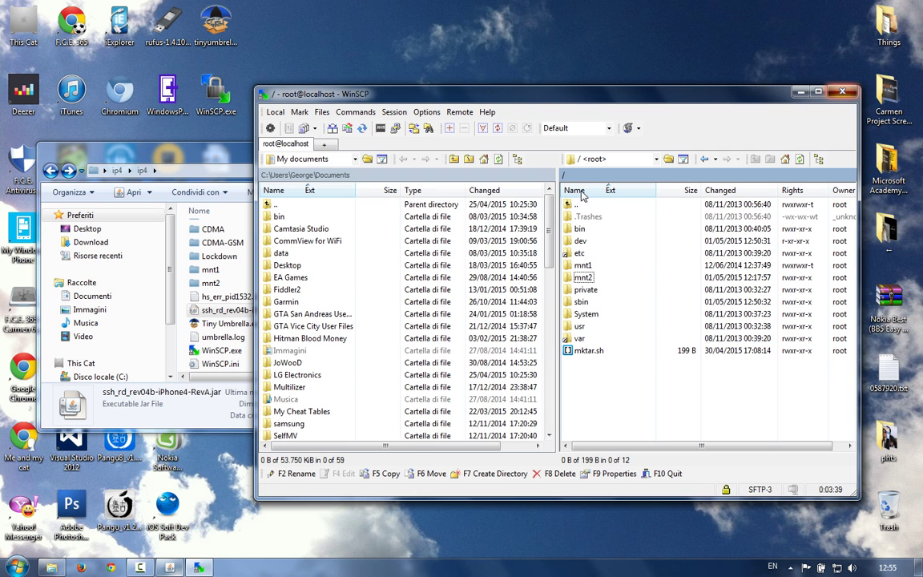
{"action": "key", "text": "alt+F4"}
{"action": "key", "text": "Return"}
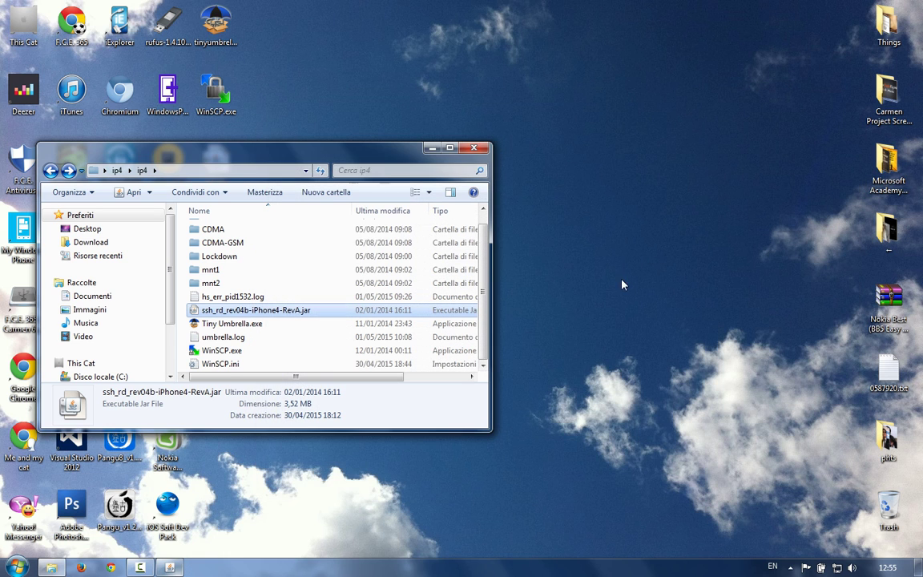
{"action": "left_click", "coordinate": [475, 149]}
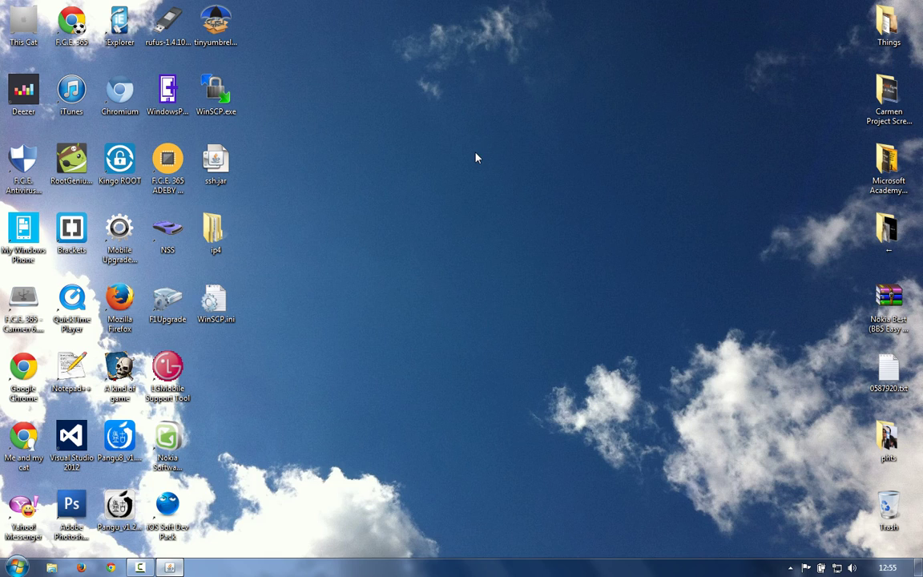
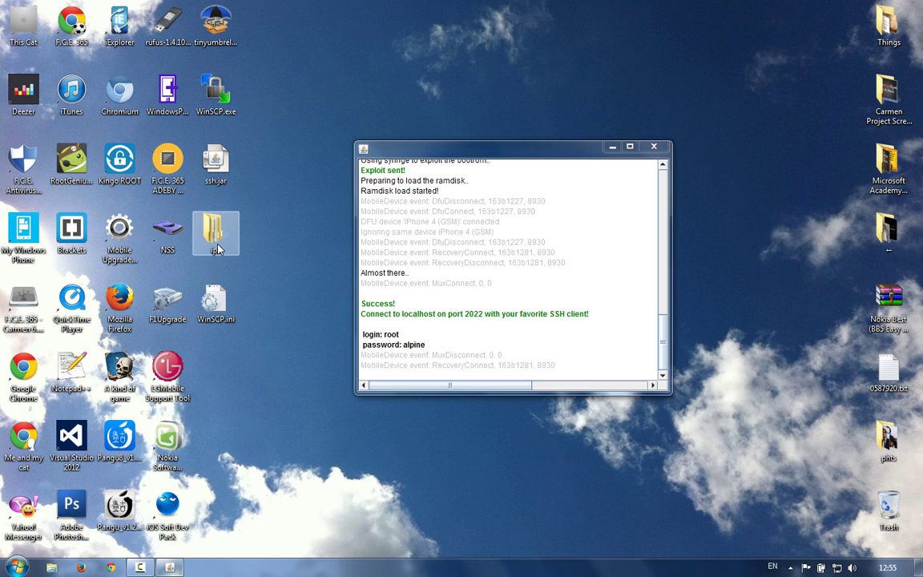
Launch Tiny Umbrella.exe from the desktop ip4\ip4 folder, allowing the unsigned program to run.
{"action": "double_click", "coordinate": [216, 250]}
{"action": "left_click", "coordinate": [209, 230]}
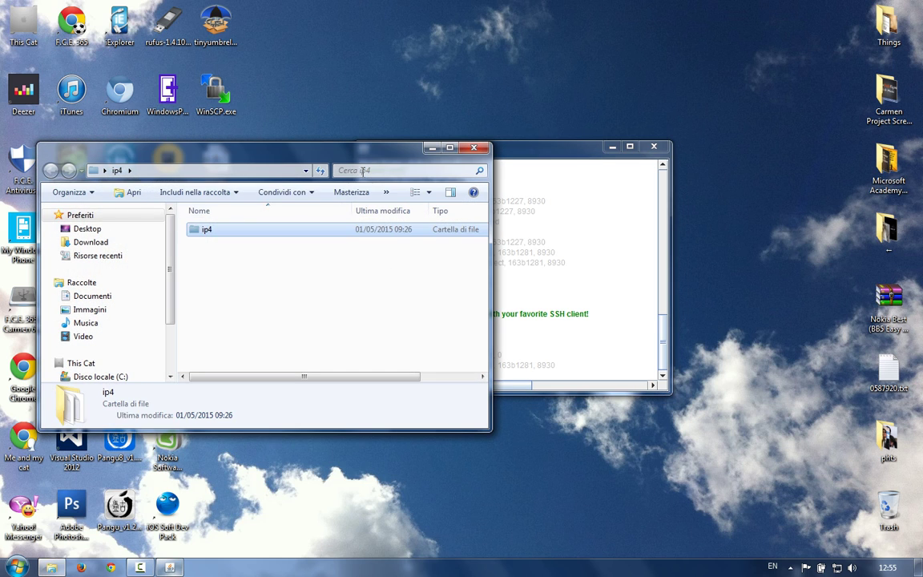
{"action": "left_click", "coordinate": [269, 242]}
{"action": "double_click", "coordinate": [261, 232]}
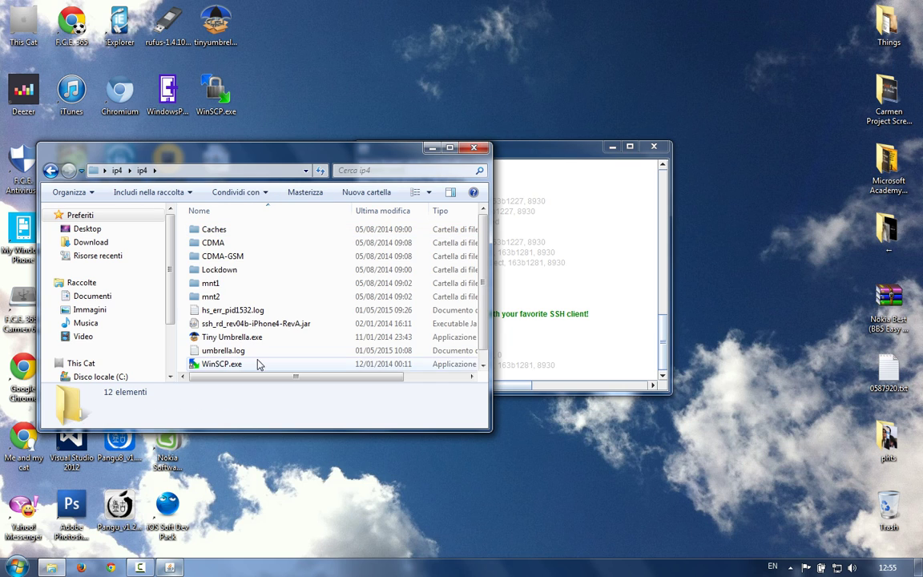
{"action": "key", "text": "w"}
{"action": "left_click", "coordinate": [213, 327]}
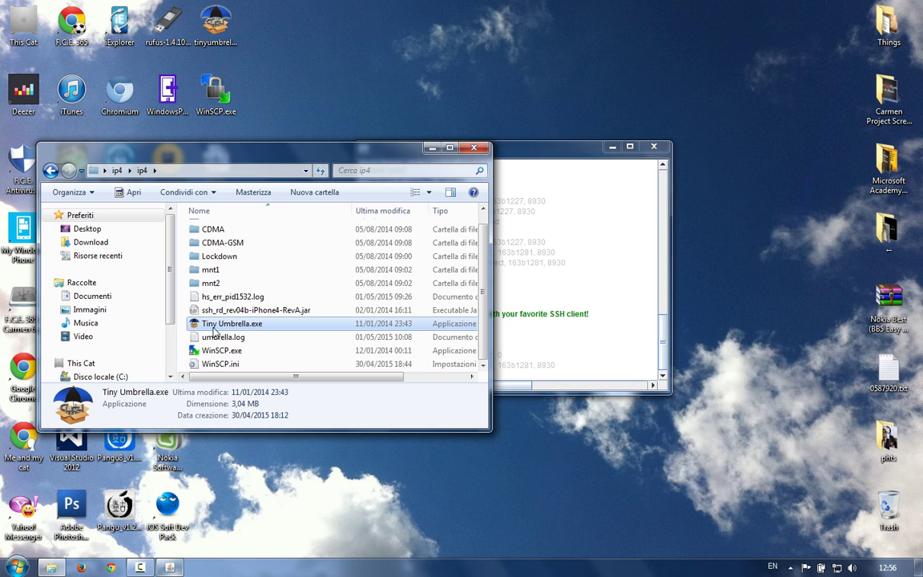
{"action": "double_click", "coordinate": [215, 326]}
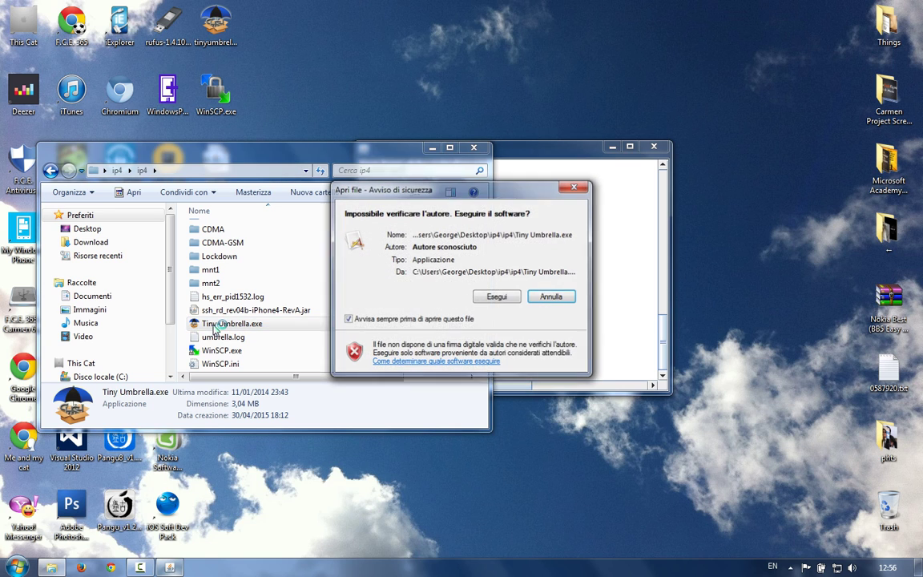
{"action": "left_click", "coordinate": [497, 297]}
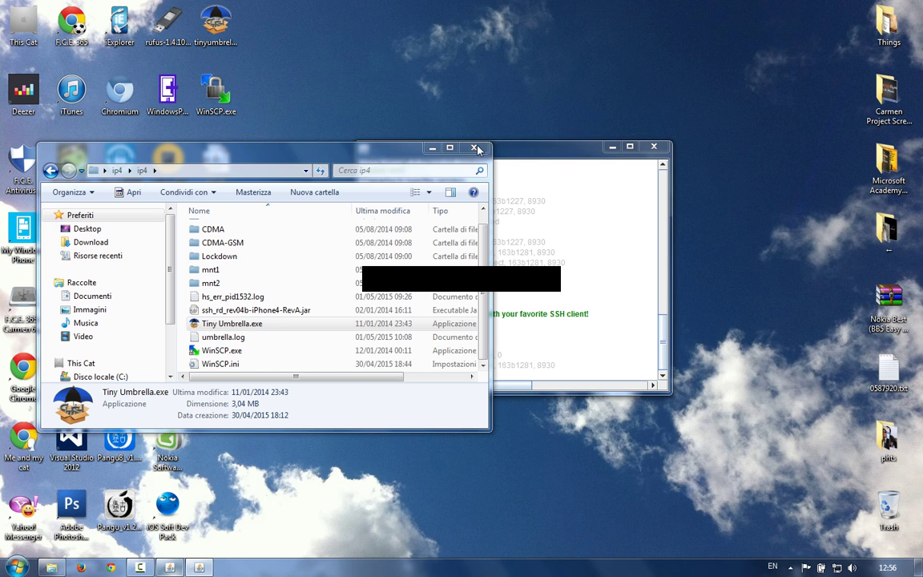
{"action": "left_click", "coordinate": [433, 148]}
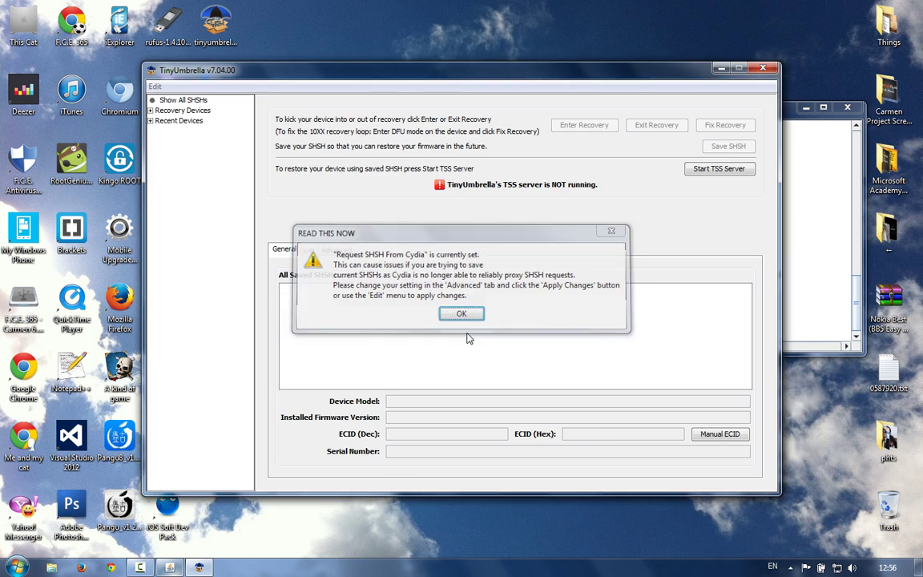
Dismiss the SHSH and hosts warnings, exit recovery on the iPhone, and close TinyUmbrella.
{"action": "left_click", "coordinate": [462, 317]}
{"action": "left_click", "coordinate": [463, 304]}
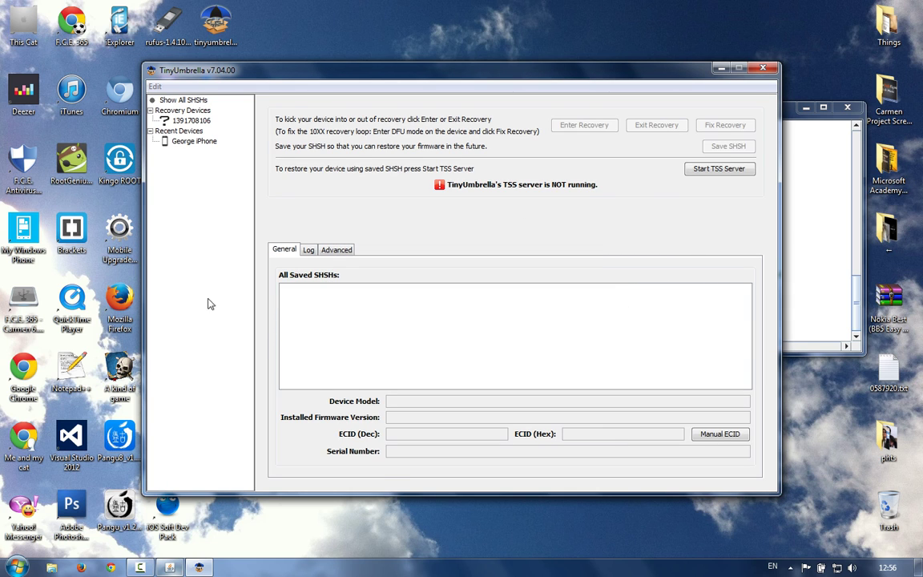
{"action": "left_click", "coordinate": [193, 120]}
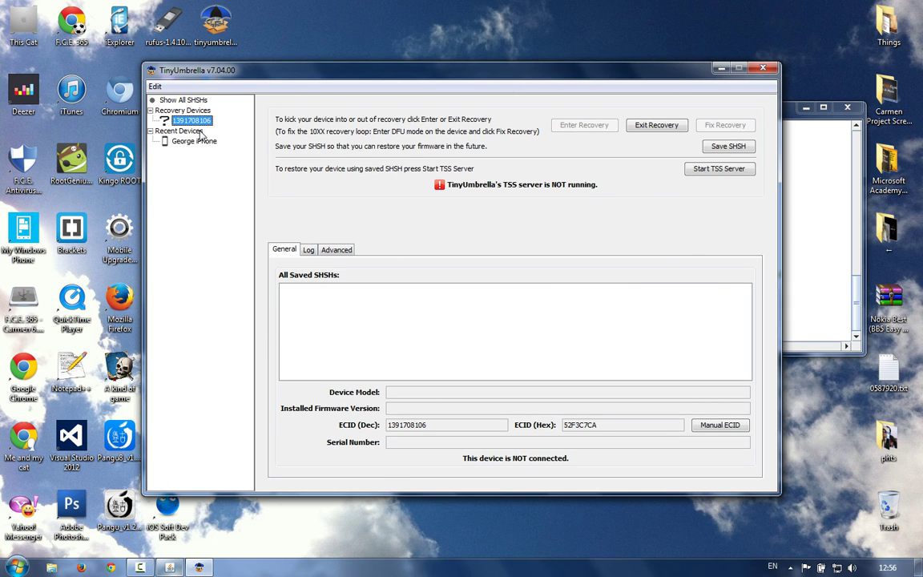
{"action": "left_click", "coordinate": [656, 125]}
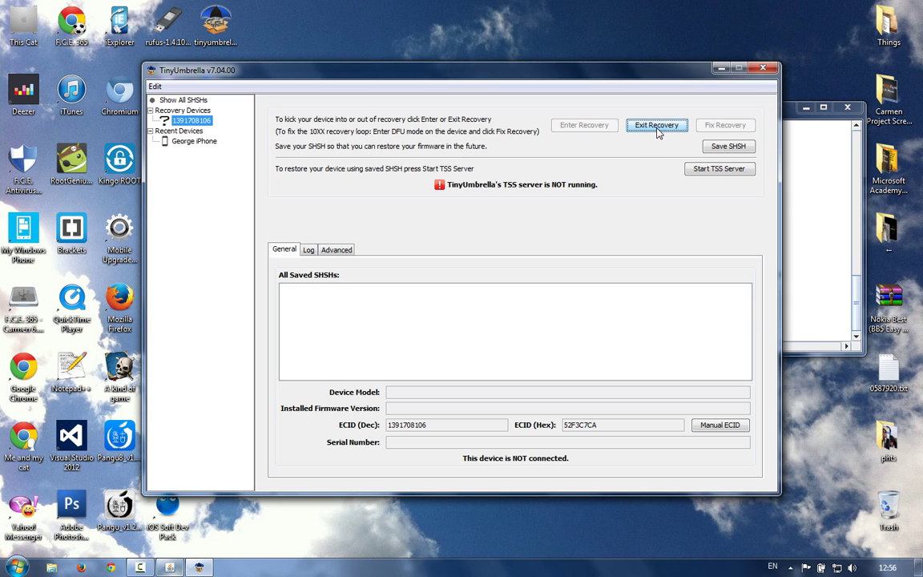
{"action": "left_click", "coordinate": [765, 69]}
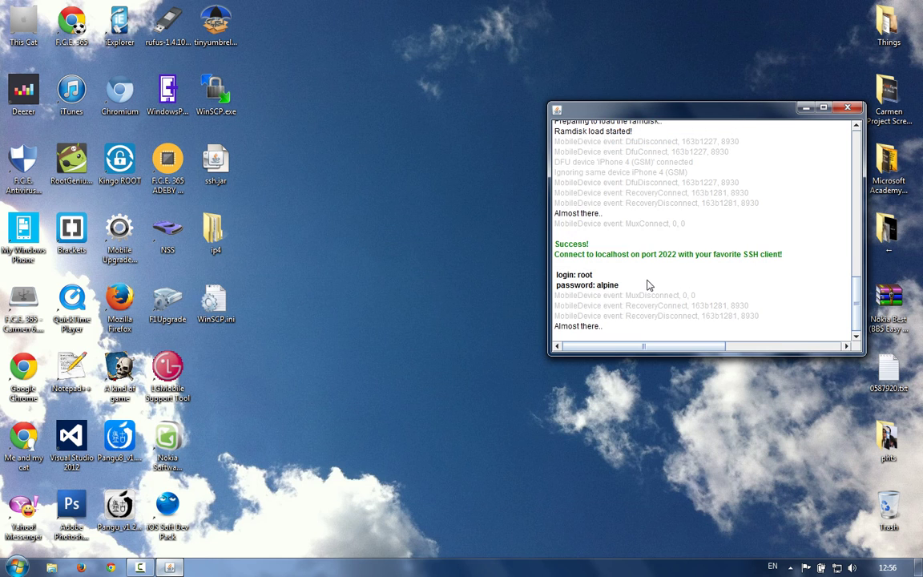
Close the ramdisk log, start iTunes past its CD-driver registry warning, and show the Radio page.
{"action": "left_click", "coordinate": [854, 109]}
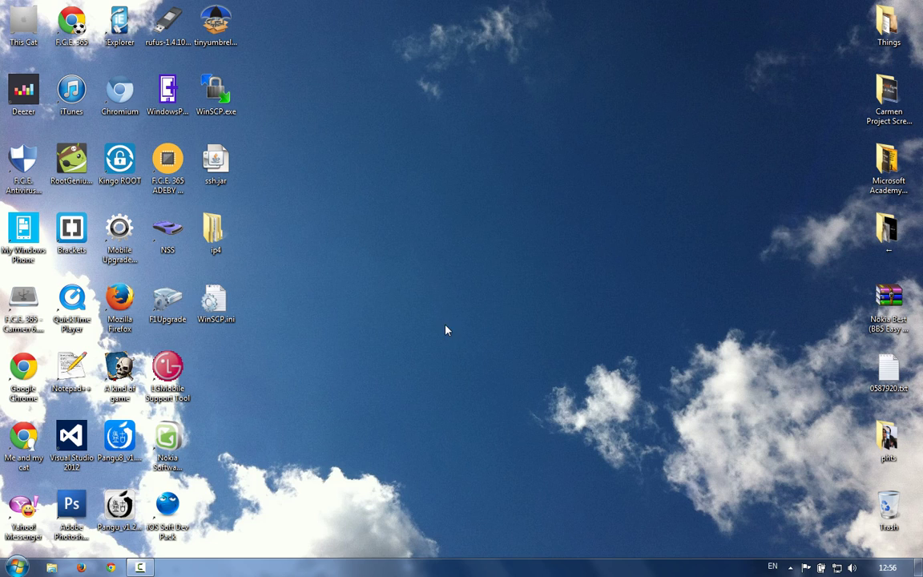
{"action": "double_click", "coordinate": [71, 92]}
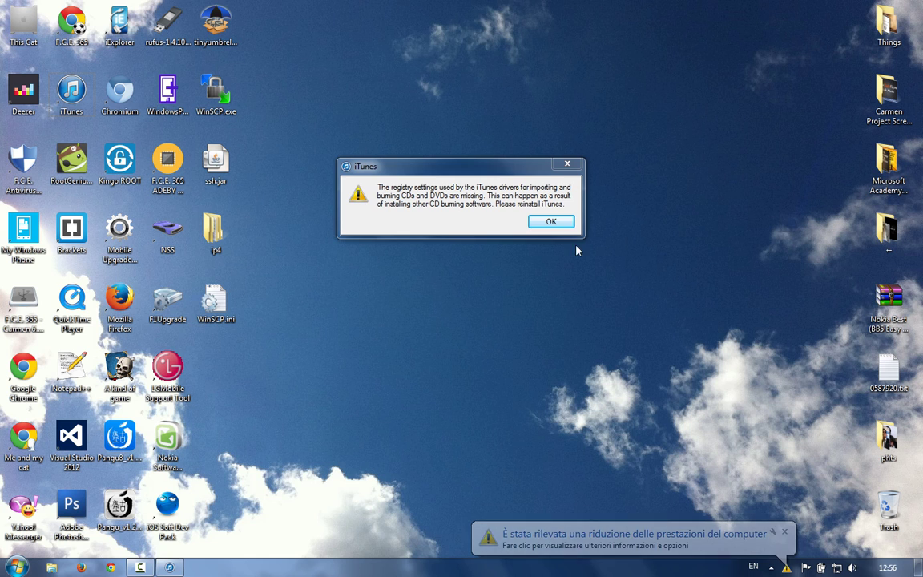
{"action": "left_click", "coordinate": [552, 222]}
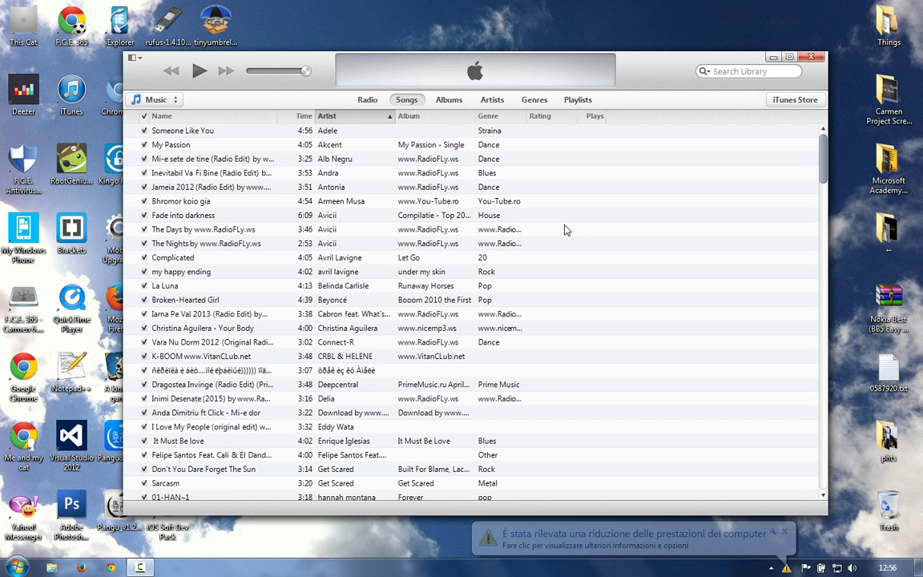
{"action": "left_click", "coordinate": [367, 100]}
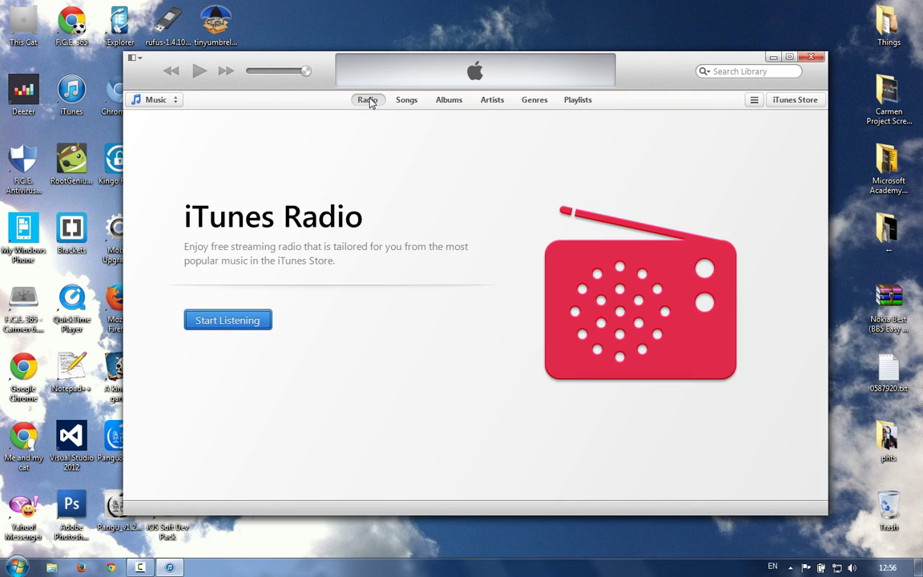